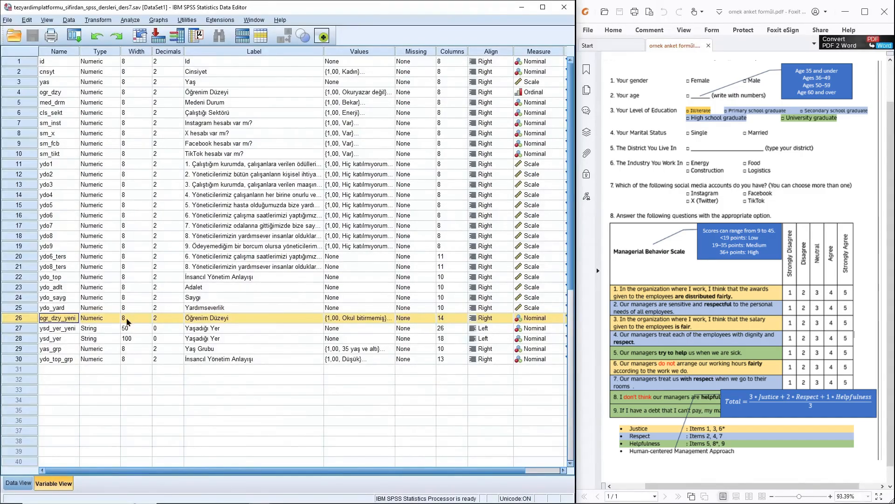
- Move the ogr_dzy_yeni variable directly below ogr_dzy and set its measurement level to Ordinal
click(29, 279)
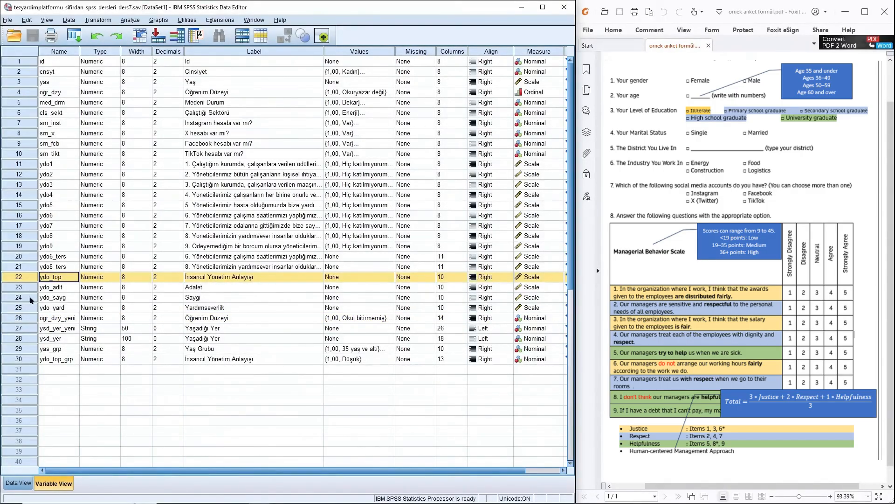
click(30, 307)
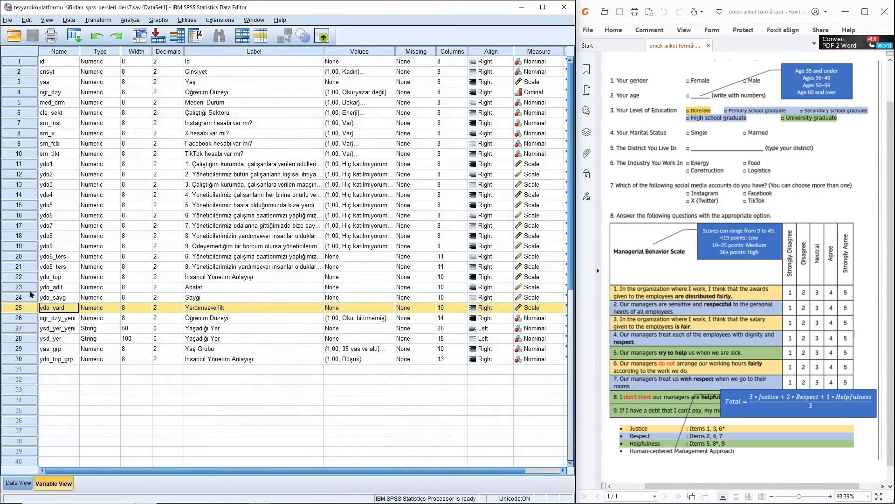
click(30, 317)
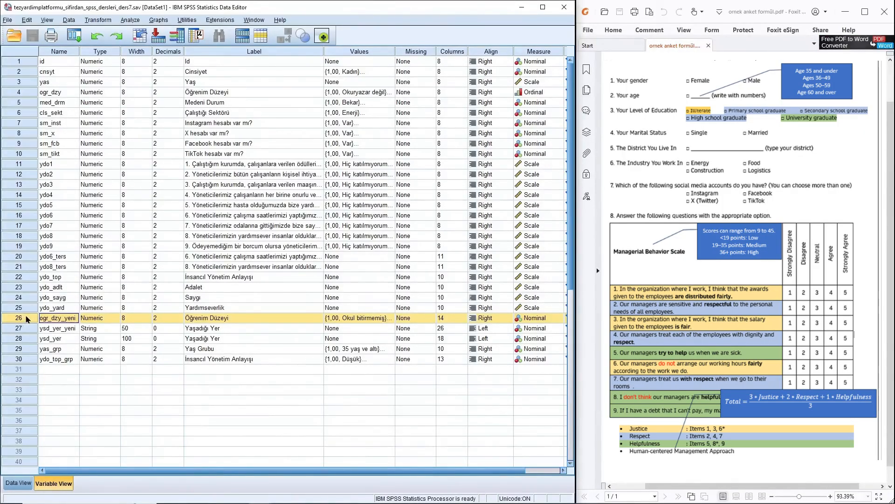
drag(26, 319, 26, 105)
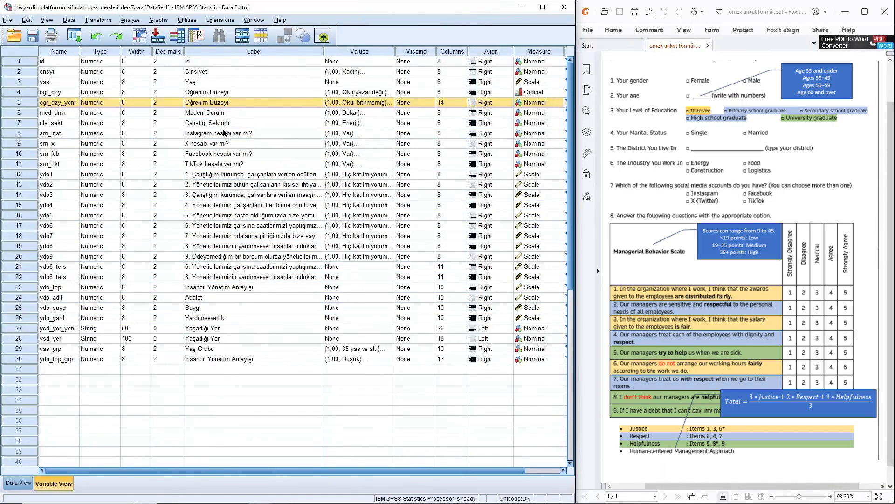
click(555, 105)
click(543, 122)
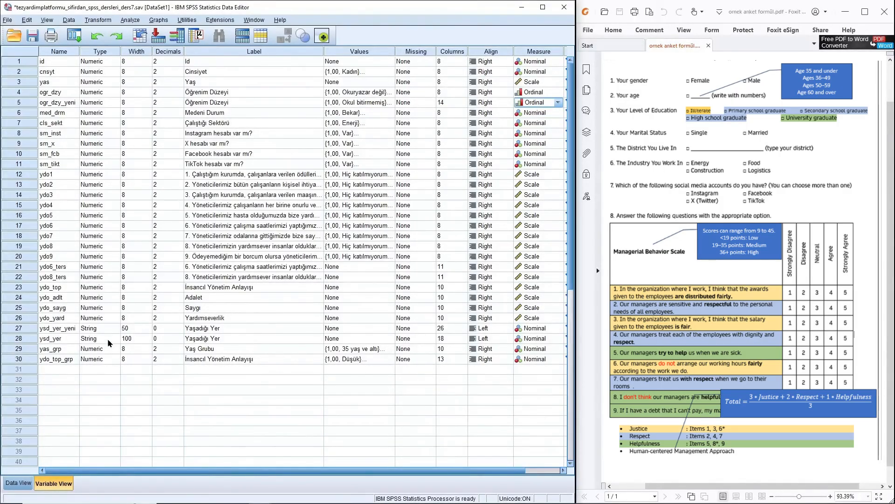
- Move the ysd_yer_yeni and ysd_yer variables together to directly below cls_sekt
click(31, 329)
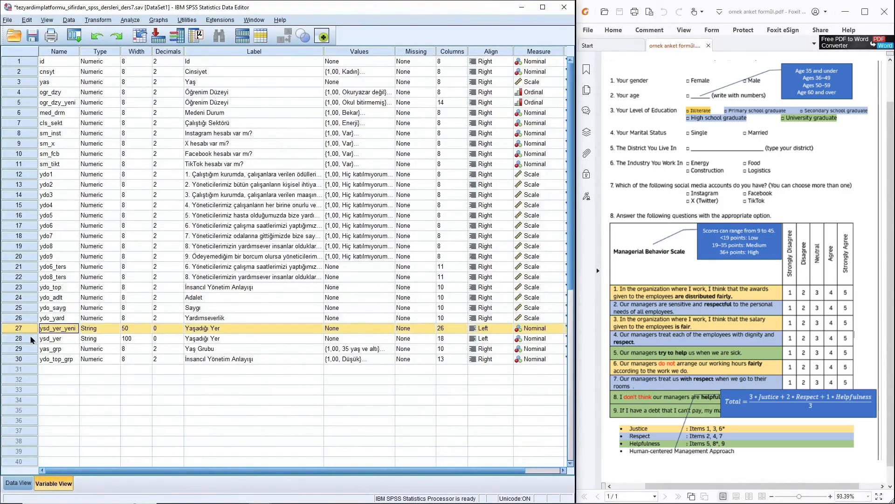
shift+click(30, 338)
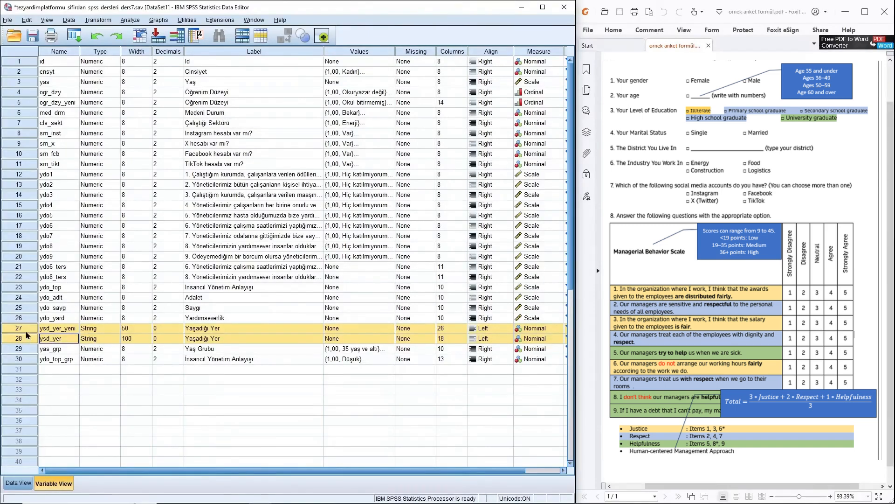
drag(28, 332, 19, 131)
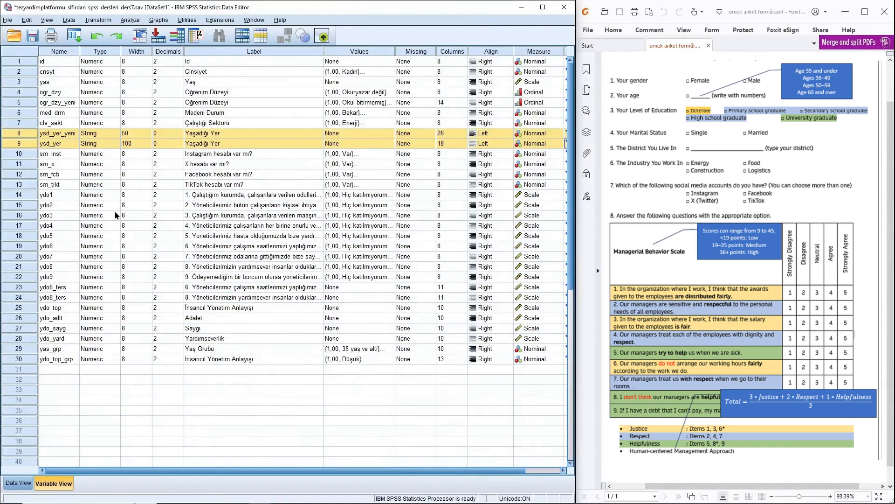
- Move the yas_grp variable directly below yas and set its measurement level to Ordinal
click(23, 349)
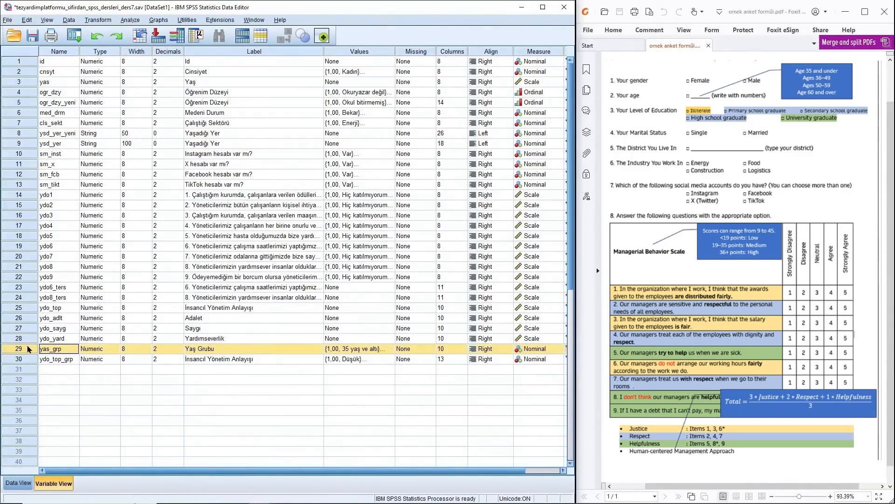
drag(26, 351, 36, 97)
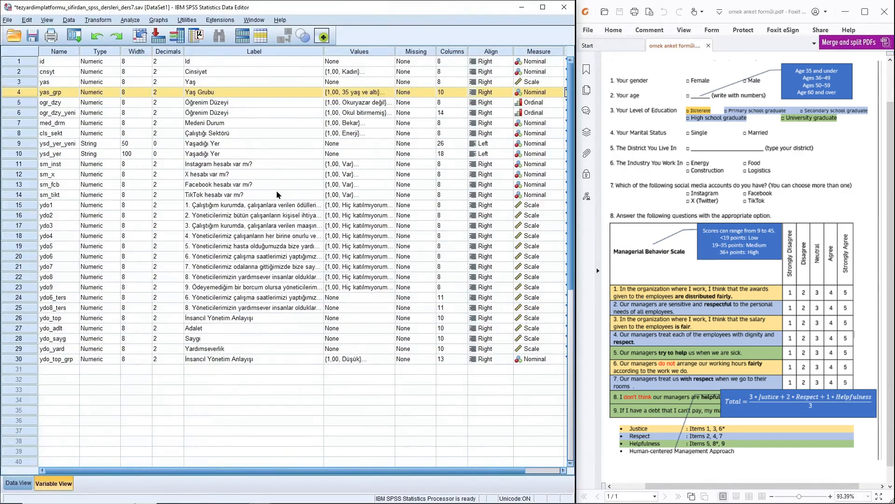
click(559, 92)
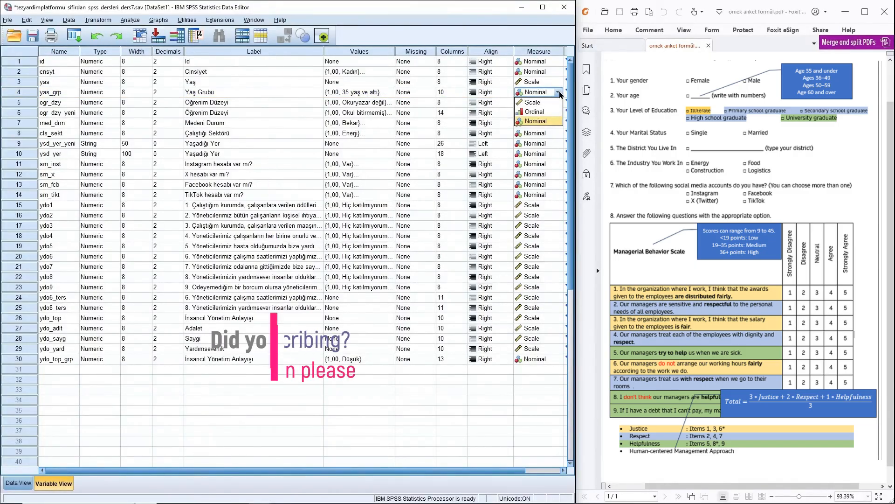
click(535, 112)
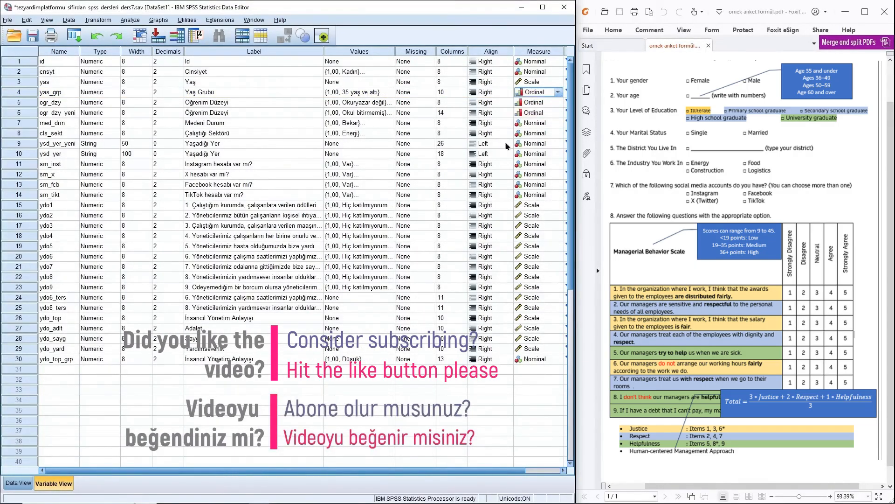
- Move the ydo_top_grp variable directly below ydo_top, ahead of ydo_adlt
click(29, 361)
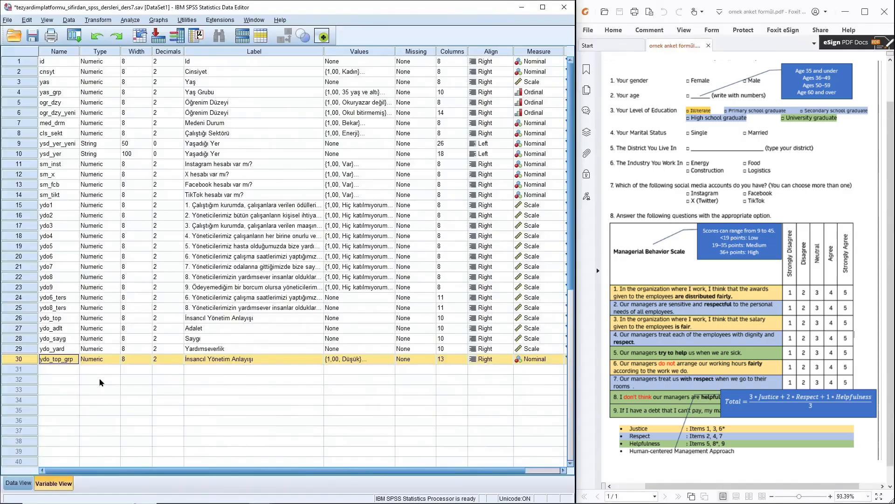
drag(23, 358, 29, 327)
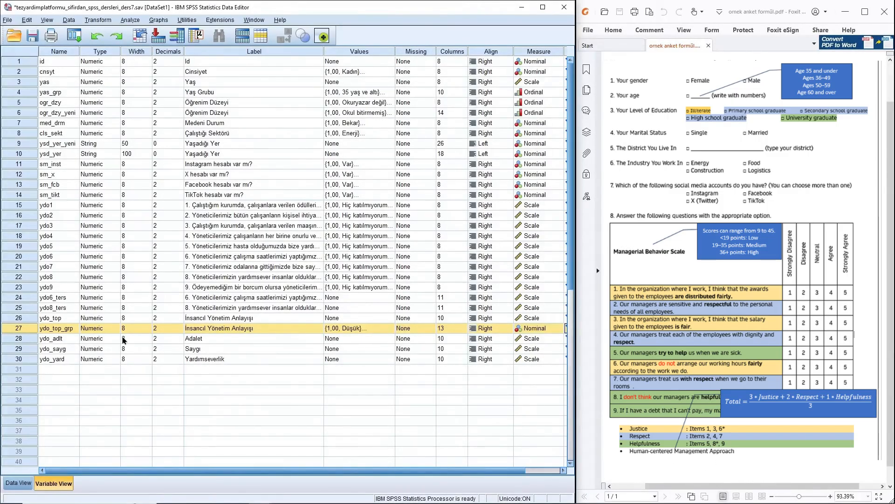
click(29, 319)
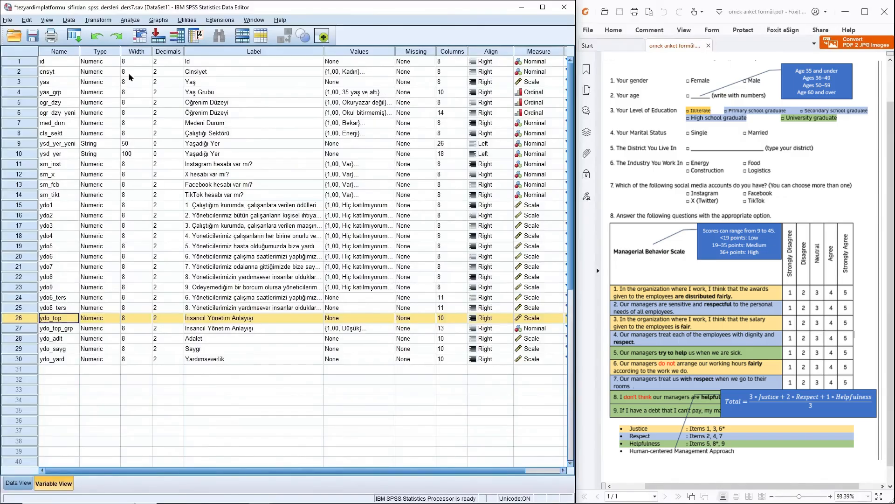
- Start computing a new variable with the target name Agr_top and accept its label and numeric type settings
click(101, 20)
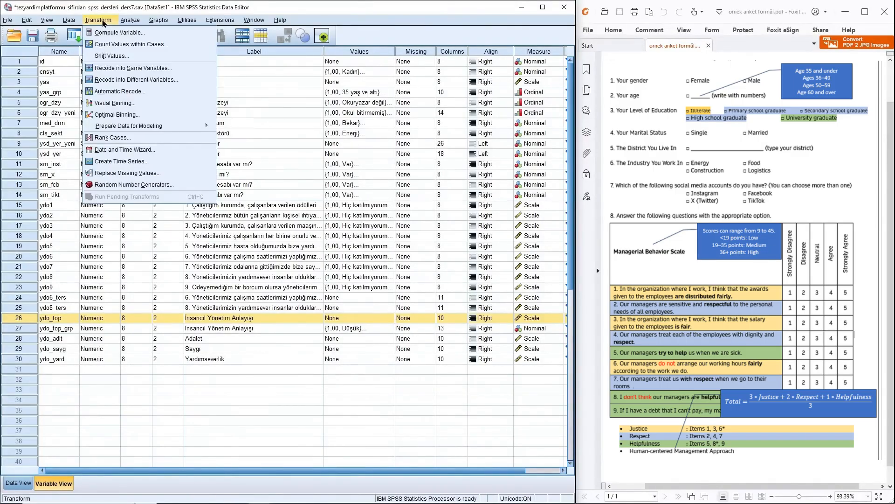
click(150, 34)
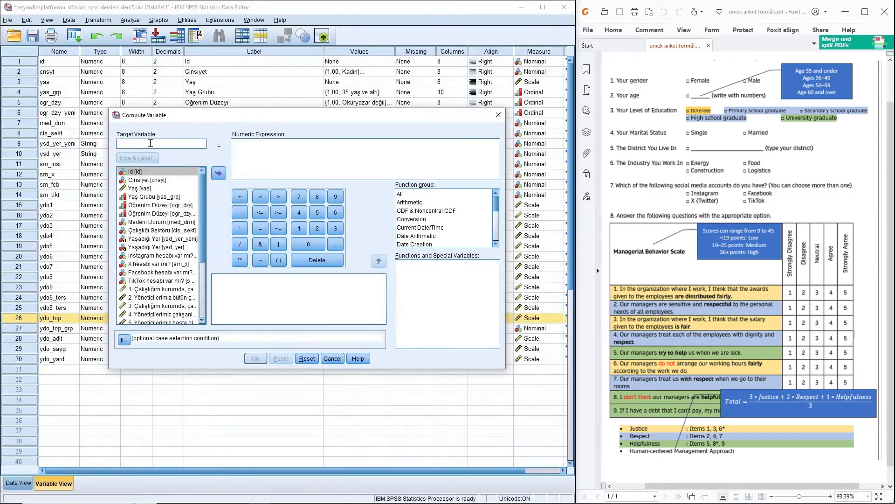
text(Agr_to)
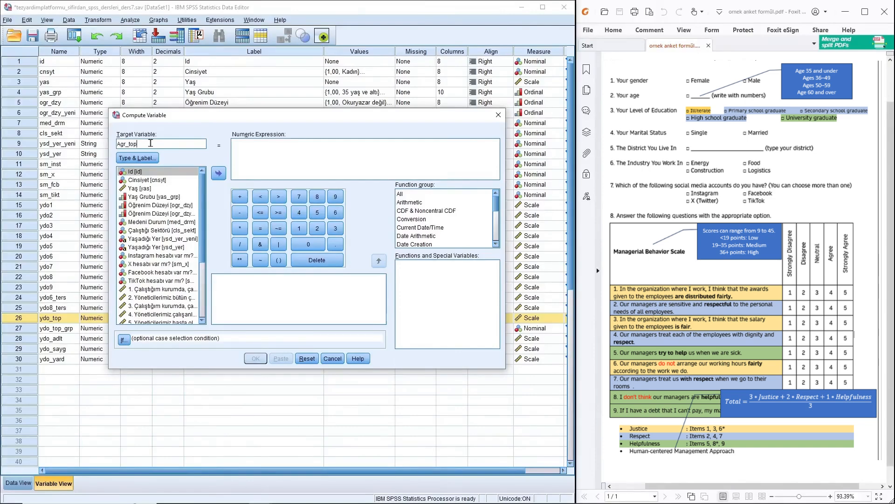
text(p)
click(137, 158)
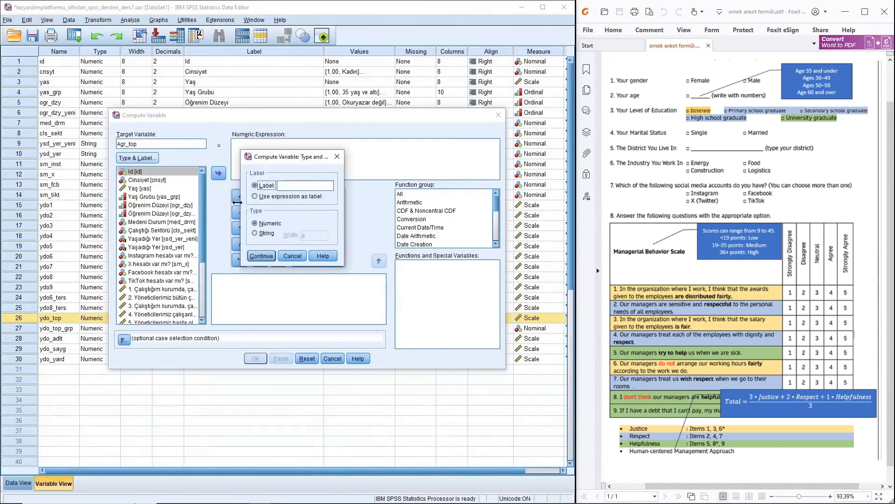
click(285, 186)
click(262, 256)
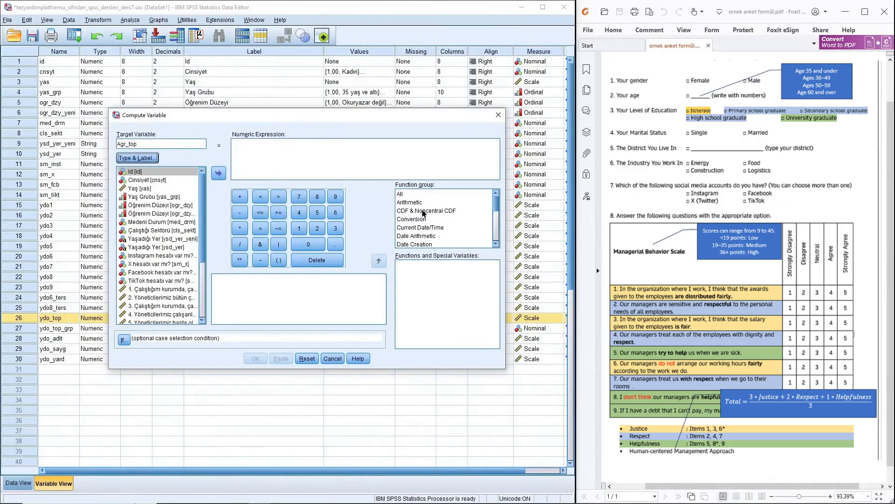
- Insert the Sum function from the Statistical group into the numeric expression and clear its placeholder arguments
click(403, 194)
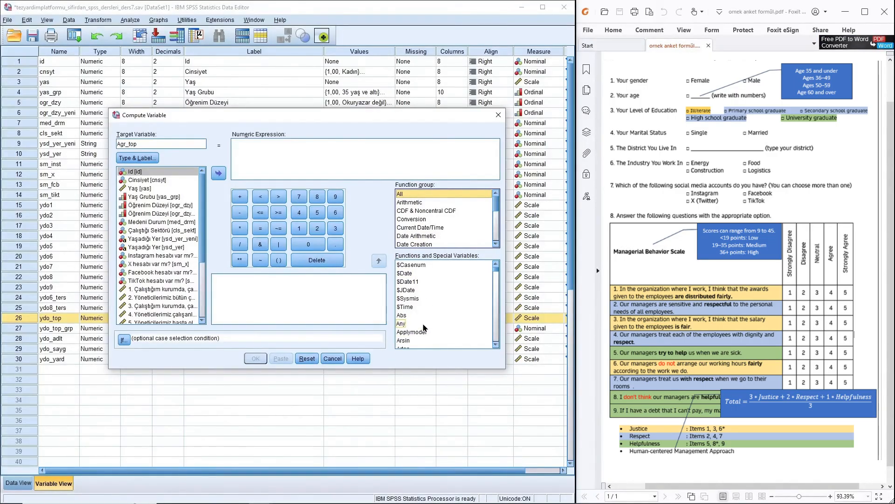
drag(496, 204, 497, 229)
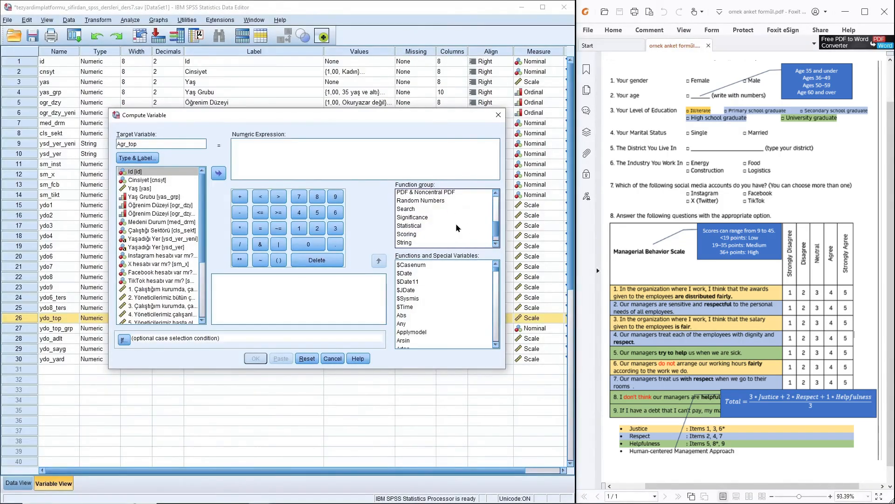
click(421, 227)
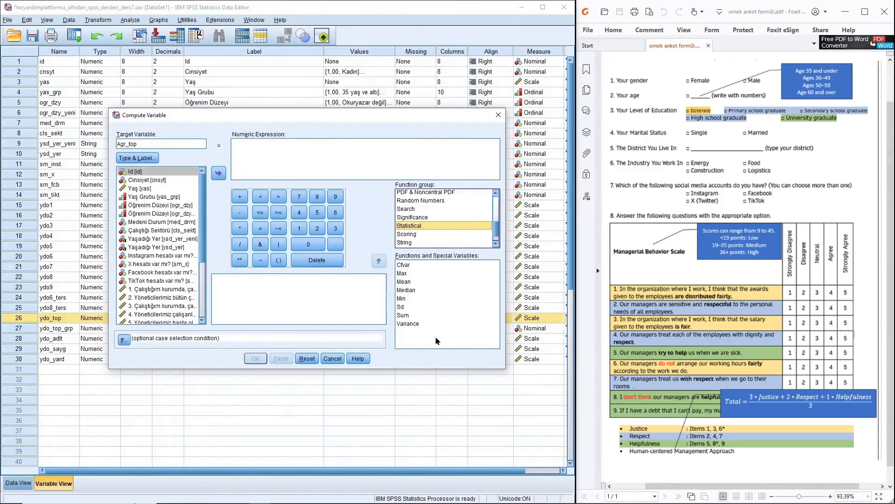
click(404, 316)
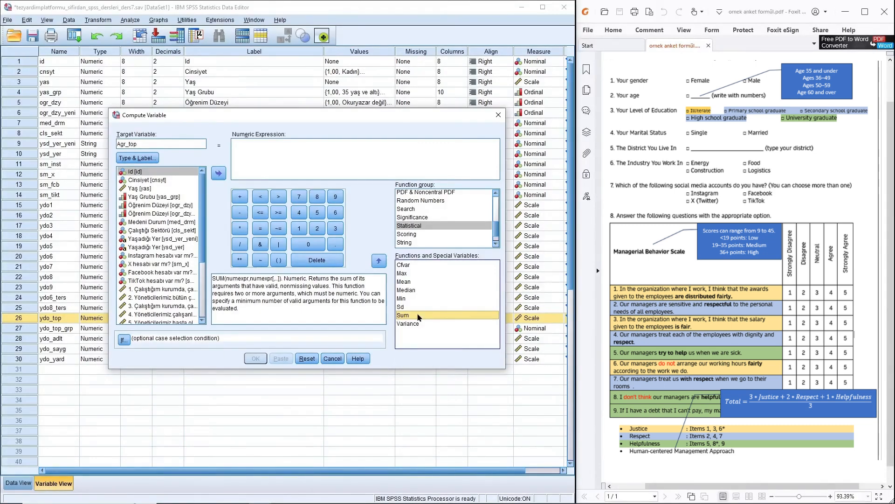
double_click(418, 318)
click(255, 144)
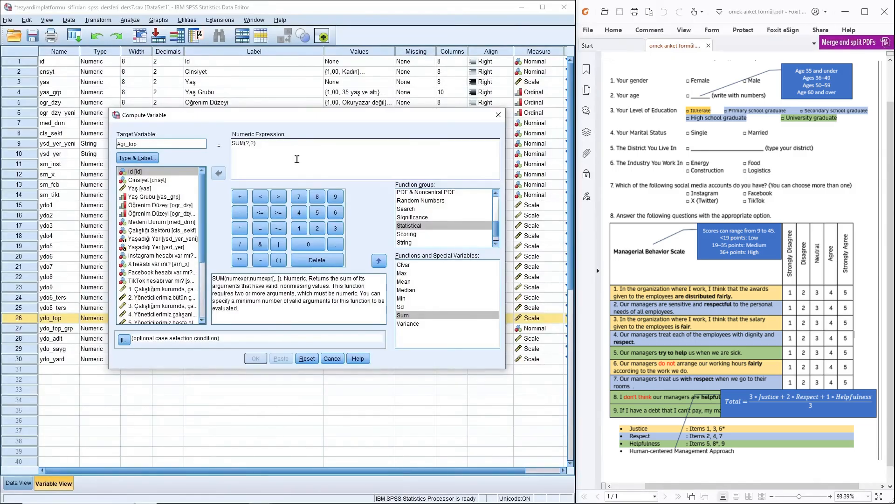
key(BackSpace)
key(BackSpace)
key(BackSpace)
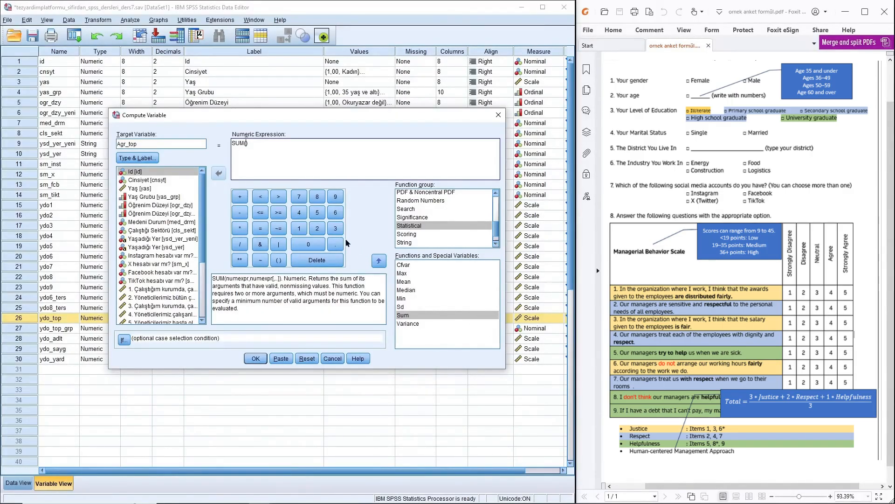
- Enter the weighted justice term 3 * ydo_adlt inside the SUM parentheses, followed by a plus sign
click(335, 229)
click(241, 228)
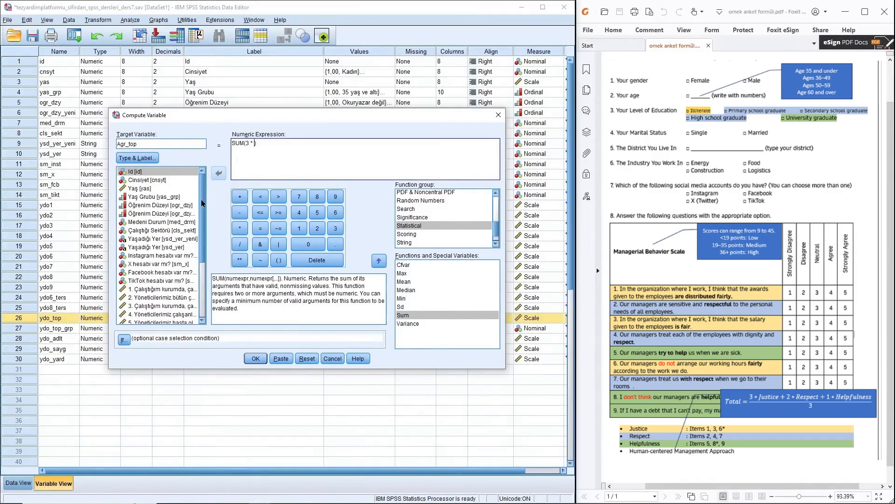
scroll(202, 233, down, 2)
scroll(203, 233, down, 2)
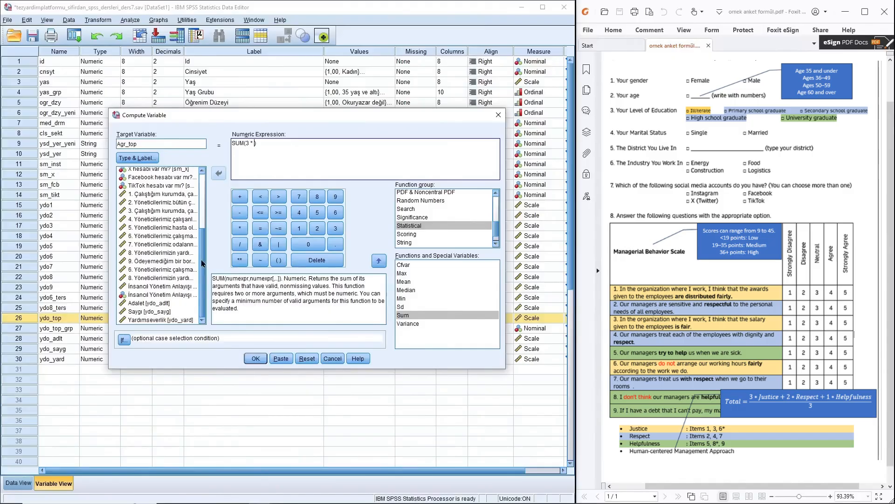
click(138, 303)
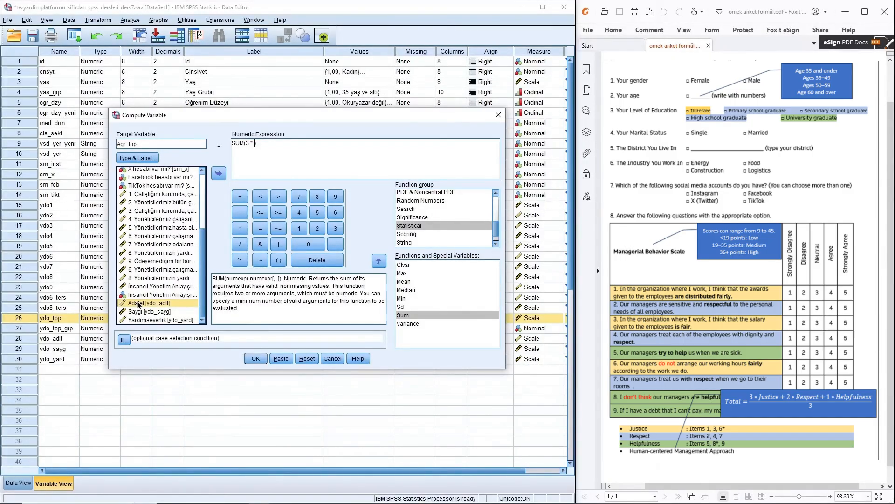
click(221, 172)
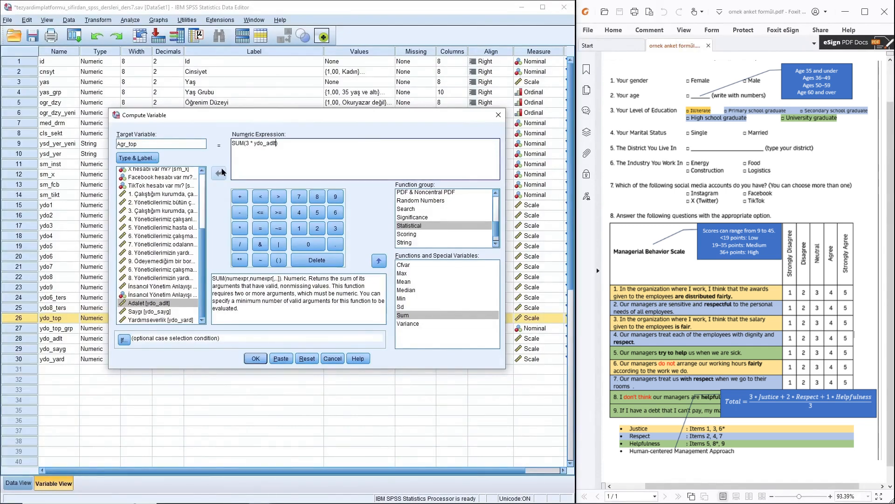
click(239, 198)
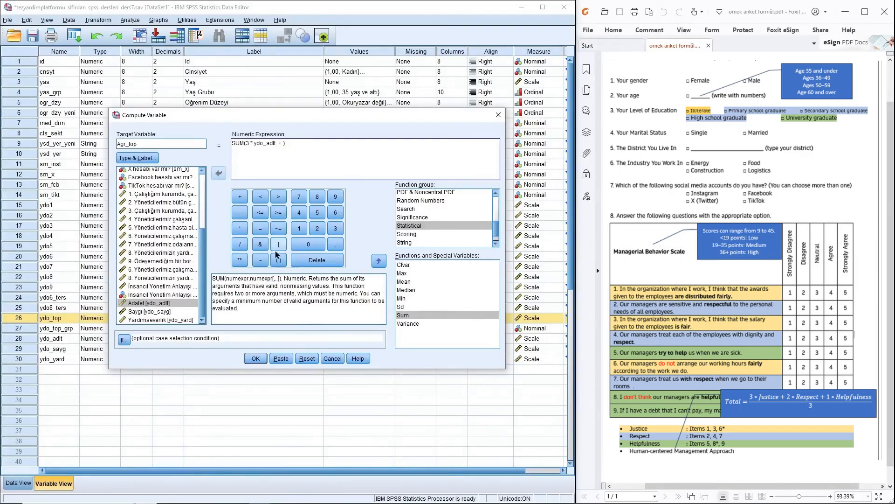
- Append the weighted respect term 2 * ydo_sayg to the SUM expression, followed by a plus sign
click(317, 228)
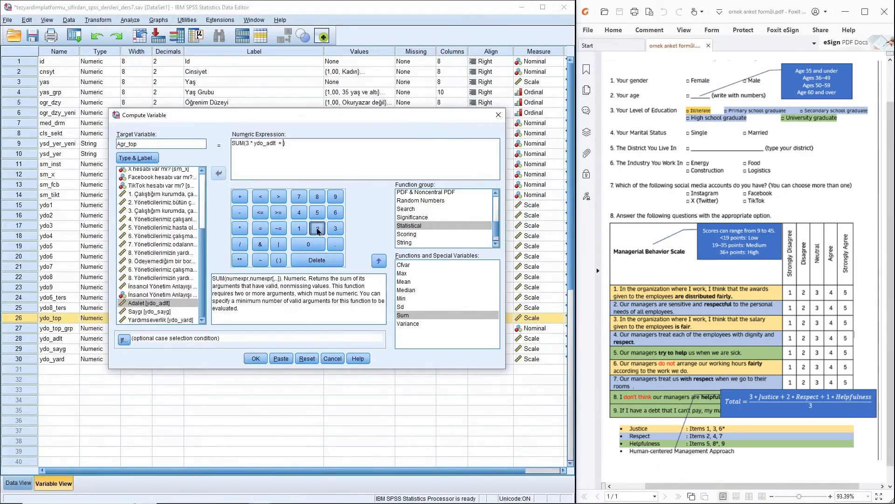
click(239, 229)
click(149, 311)
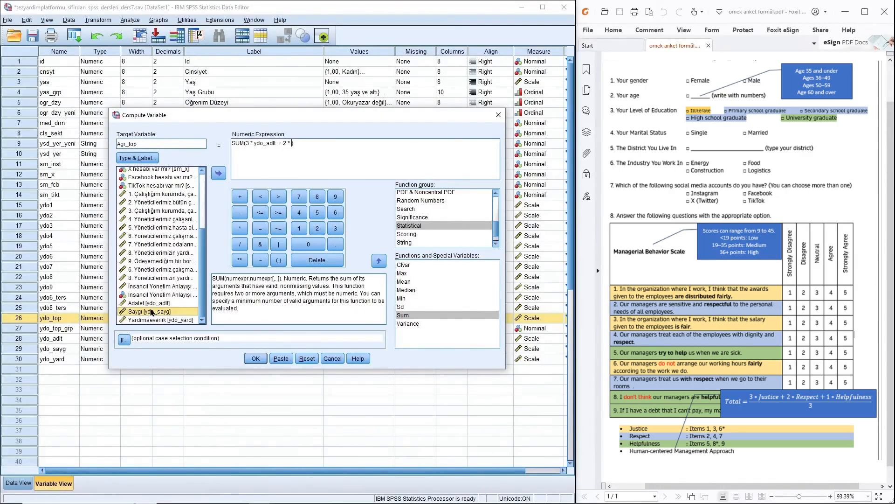
click(218, 174)
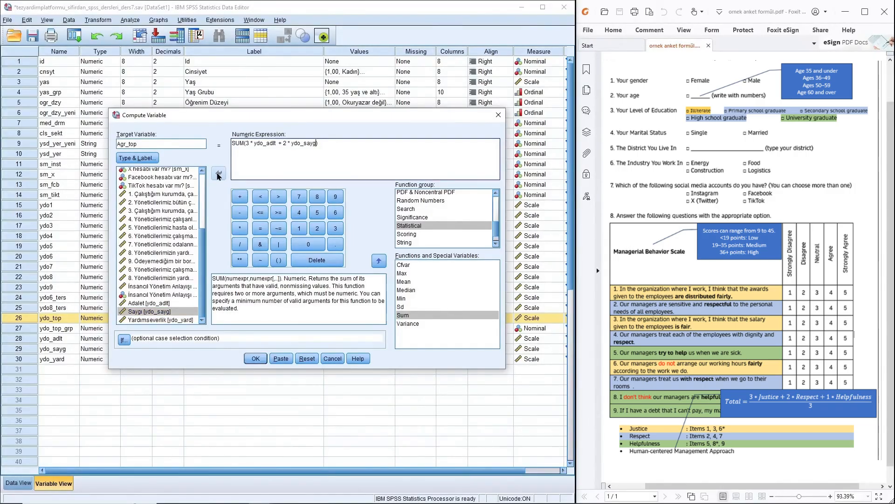
click(240, 197)
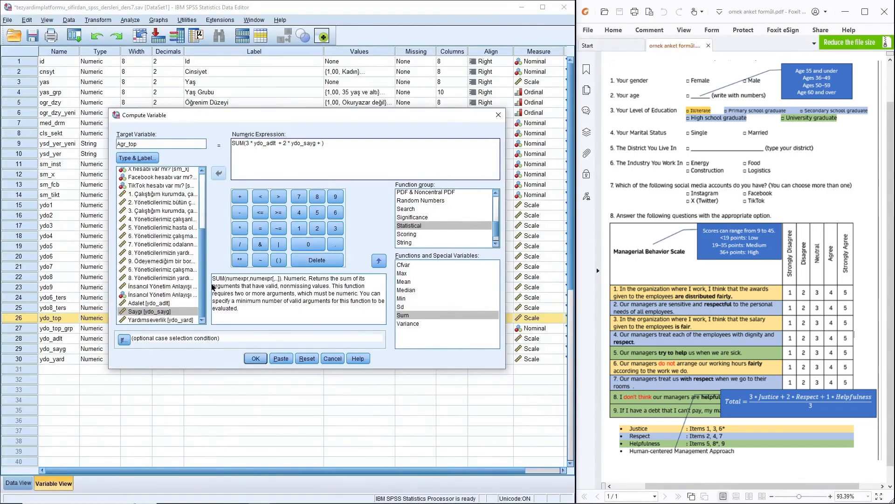
- Append the helpfulness variable ydo_yard to the SUM expression, followed by division by 3
click(163, 320)
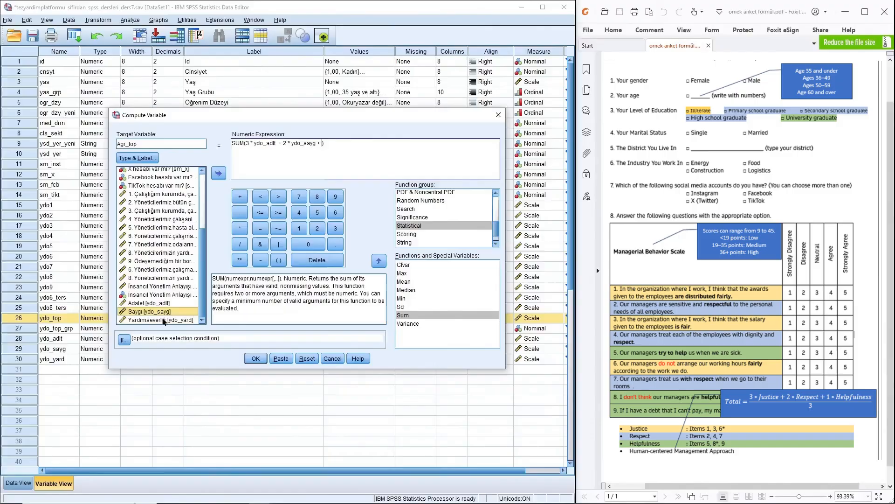
click(218, 174)
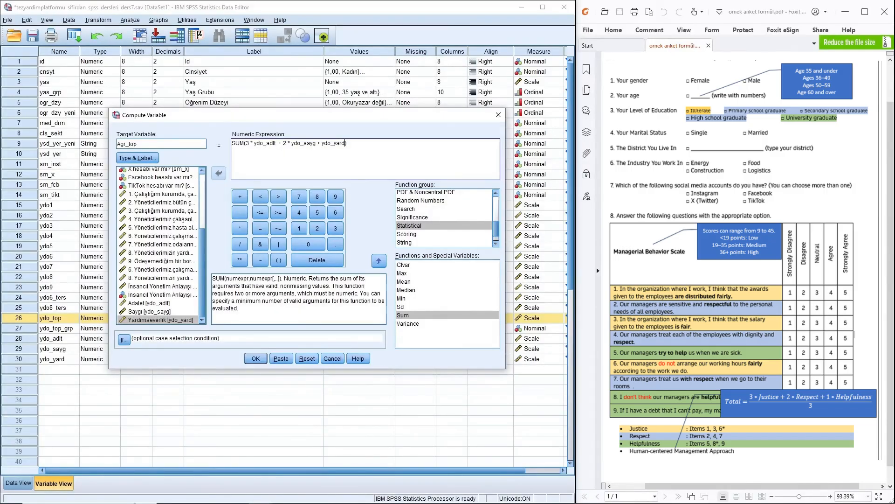
text(/3)
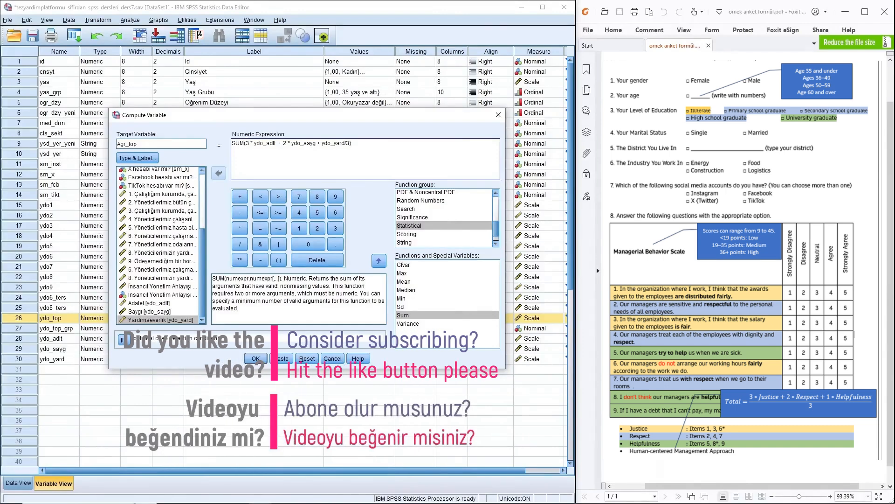
- Enclose the three weighted terms in parentheses ahead of the /3, run the computation and minimize the output window
click(345, 142)
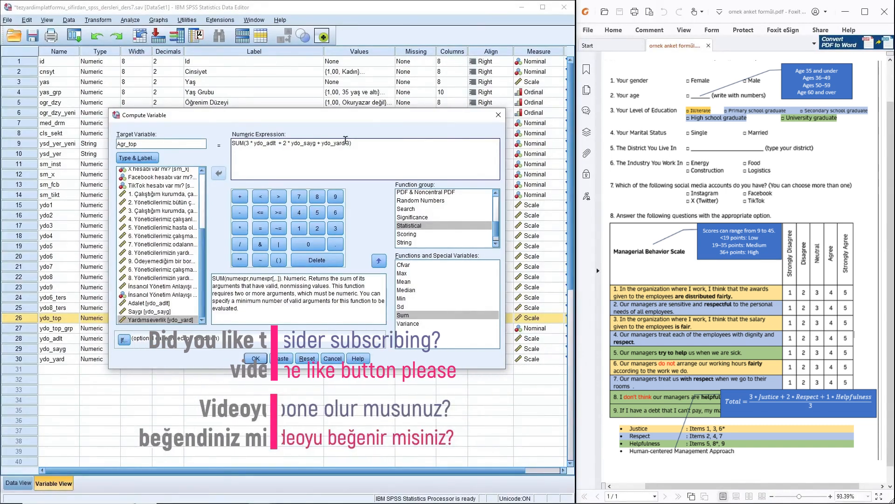
text())
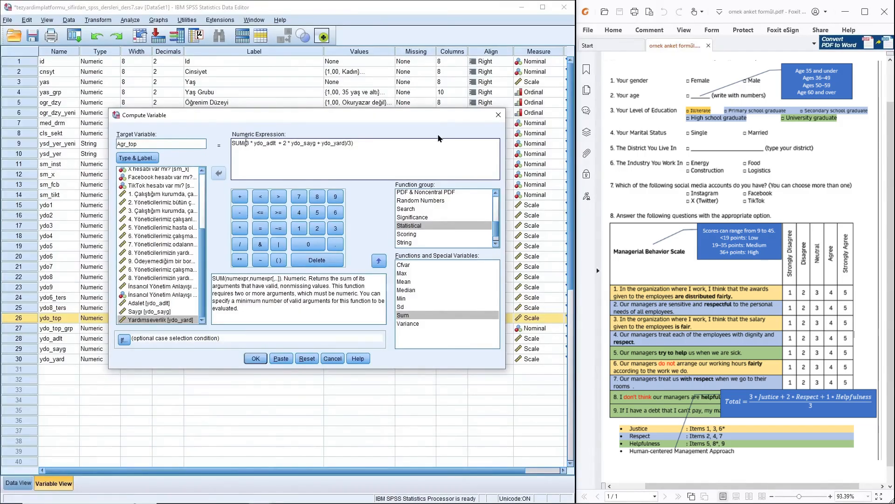
text(()
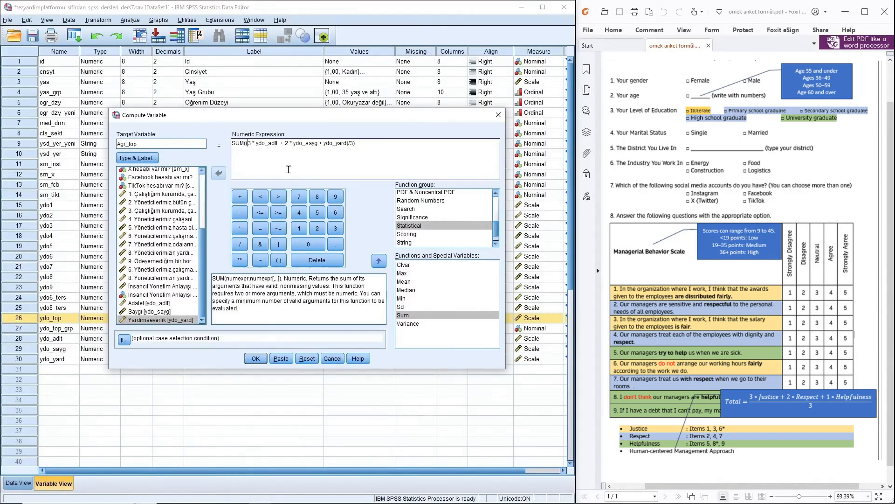
click(254, 359)
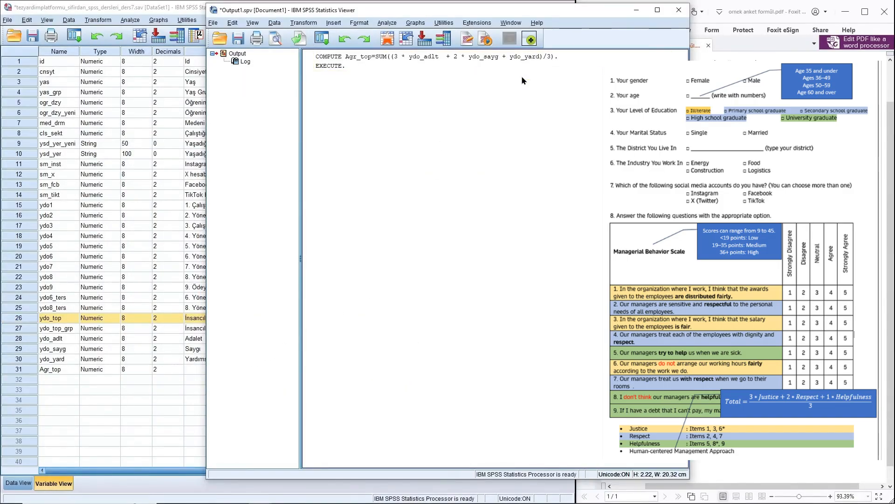
click(636, 10)
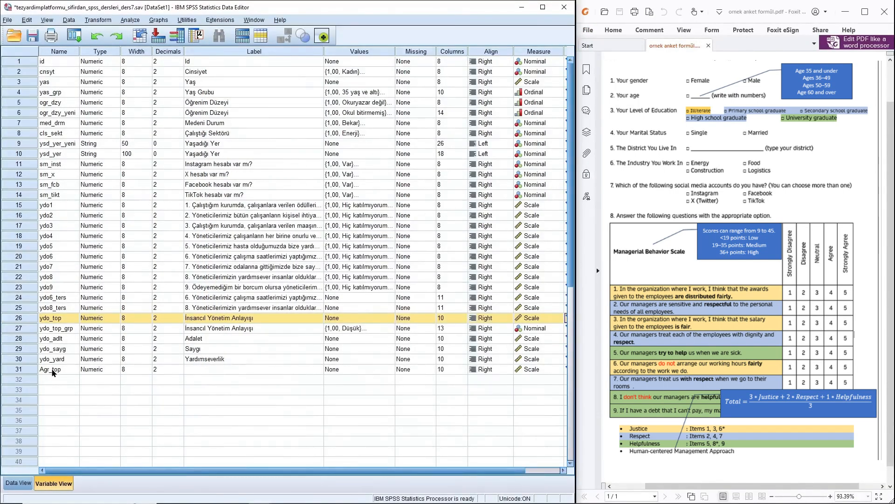
- Copy the label İnsancıl Yönetim Anlayışı from ydo_top into the empty label of Agr_top
click(216, 368)
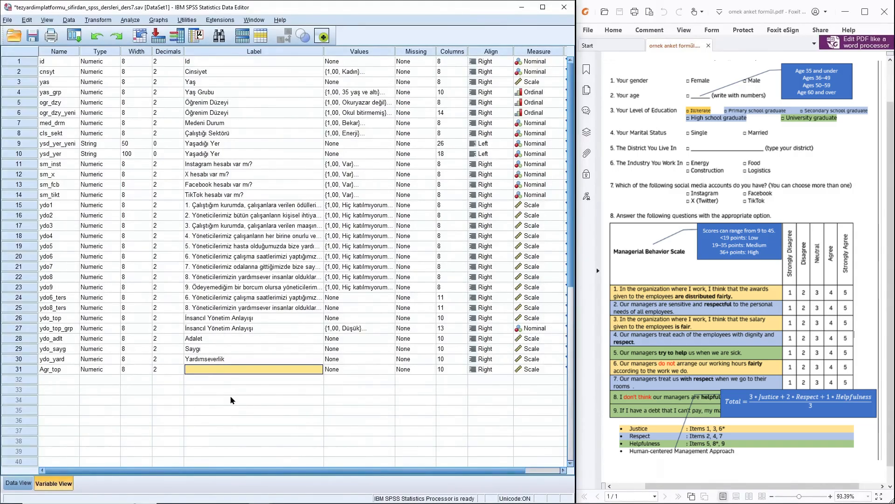
click(217, 319)
right_click(233, 321)
click(227, 340)
click(218, 369)
right_click(218, 369)
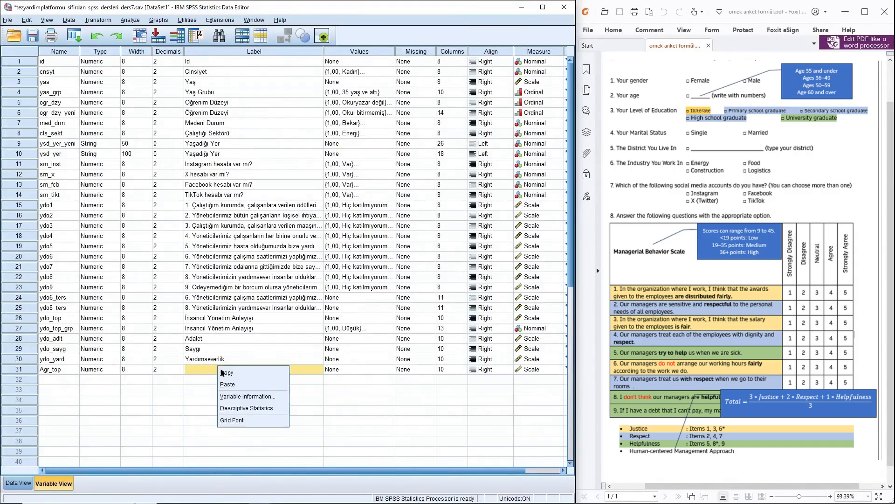
click(234, 383)
- Add (Ağırlıklı) to the end of the Agr_top label
click(281, 367)
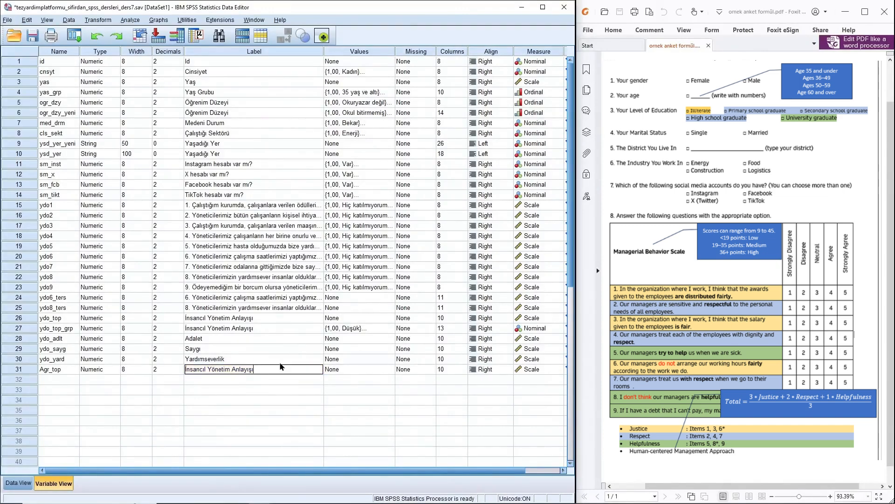
text((Ağırlıklı)
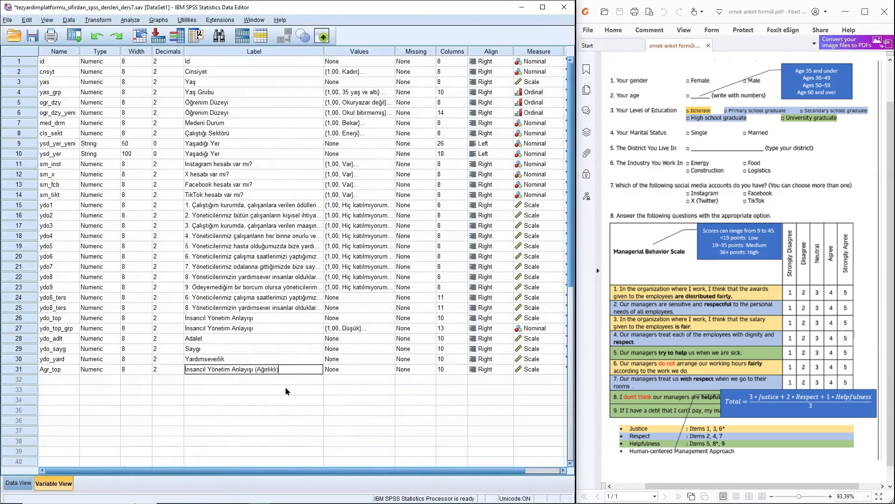
key(Return)
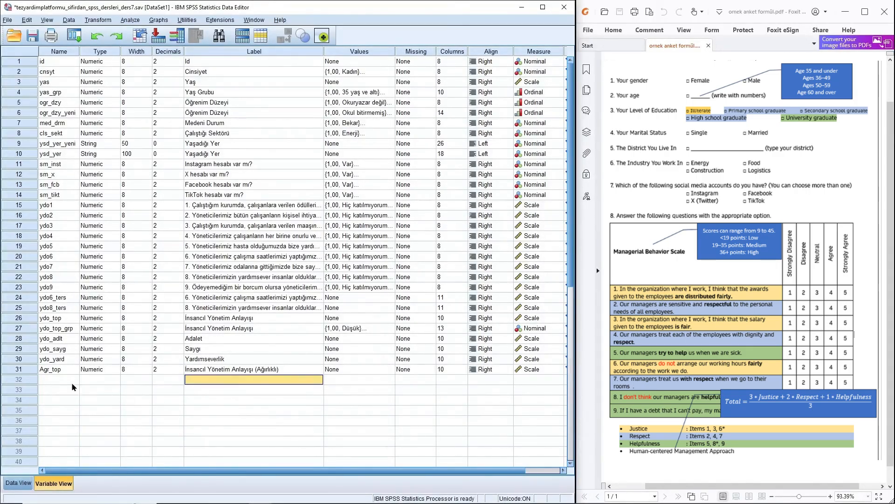
- Move the Agr_top variable to row 27, directly below ydo_top
click(30, 370)
drag(29, 371, 35, 324)
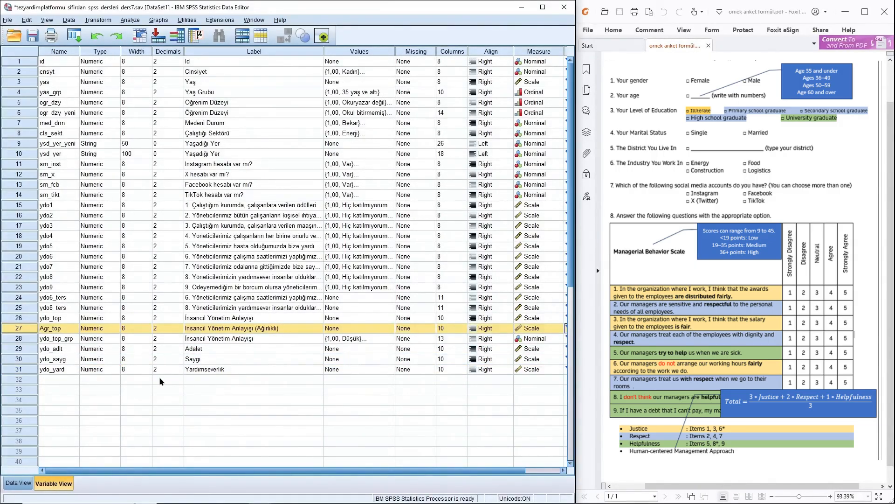
- Compare the ydo_top and Agr_top scores in the data with the ydo_adlt, ydo_sayg and ydo_yard subscale columns
double_click(24, 319)
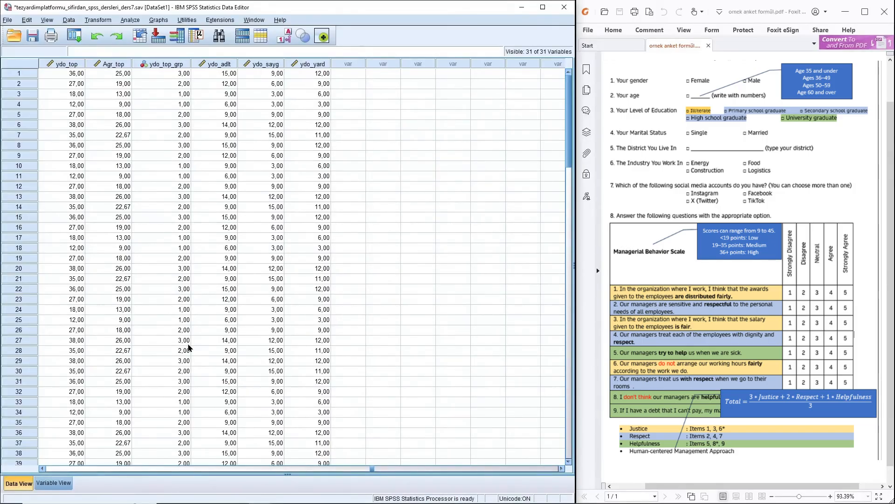
click(72, 75)
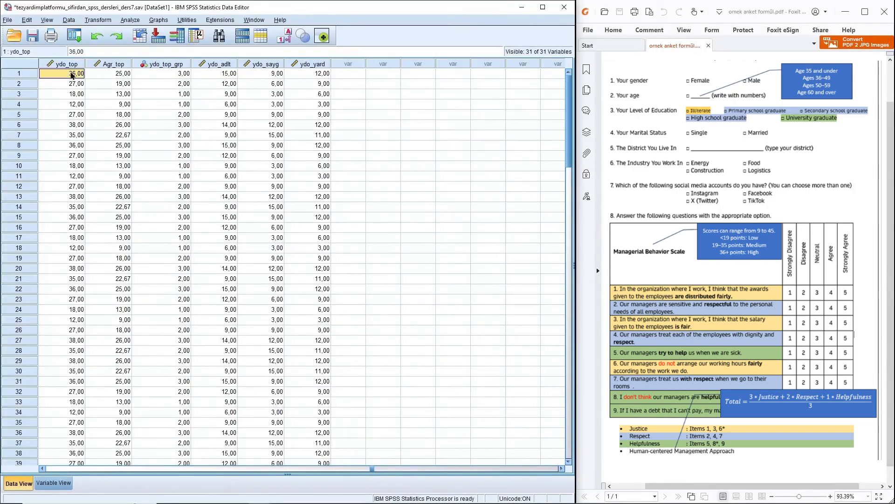
click(119, 75)
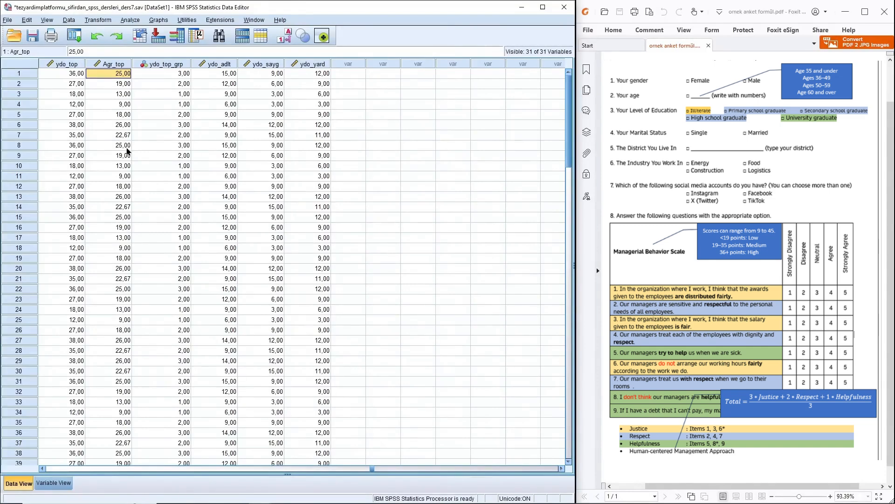
click(219, 64)
click(279, 65)
click(298, 65)
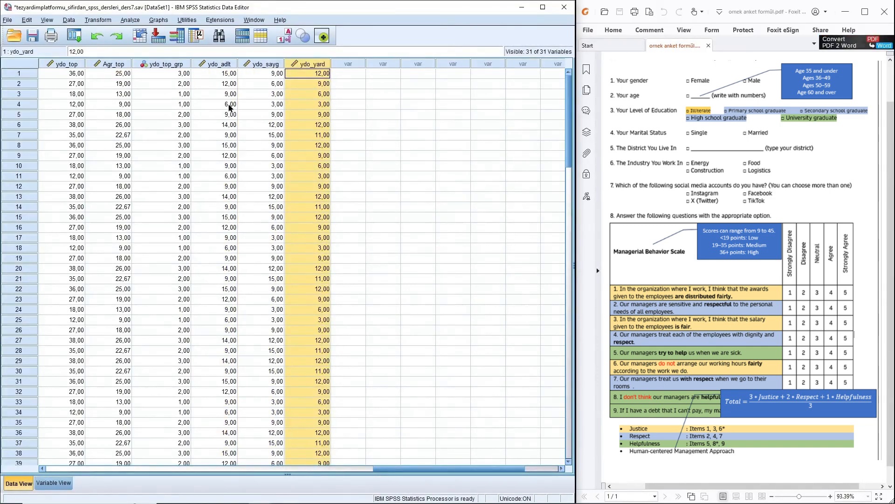